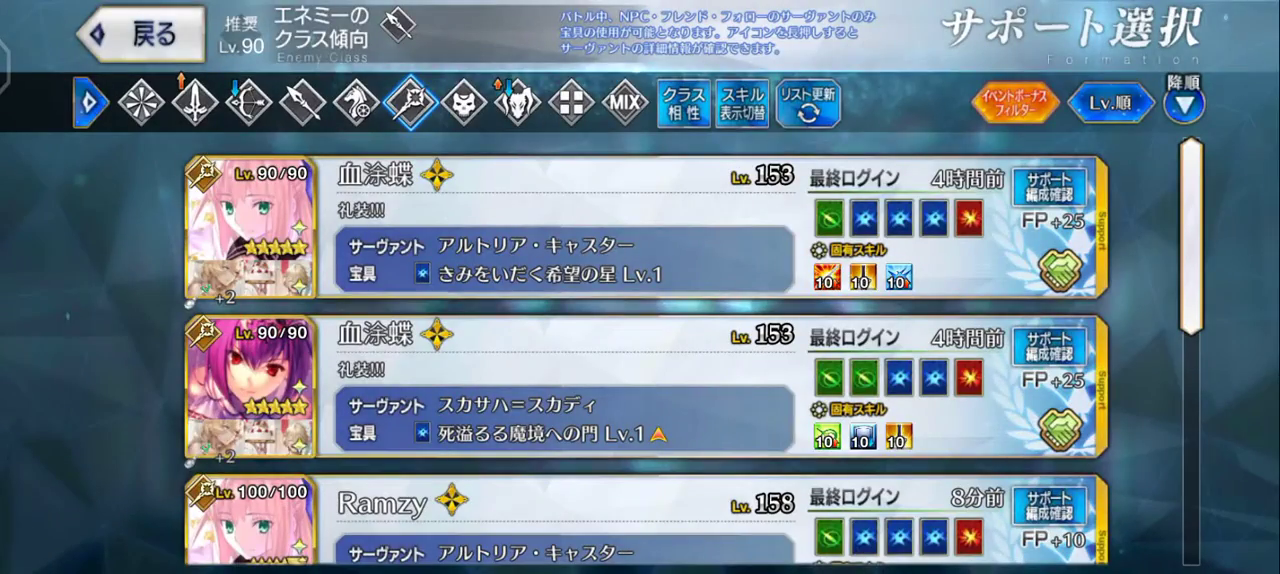
# Step: Pick the level 90 Artoria Caster support from Support Selection to begin the quest
pyautogui.click(375, 240)
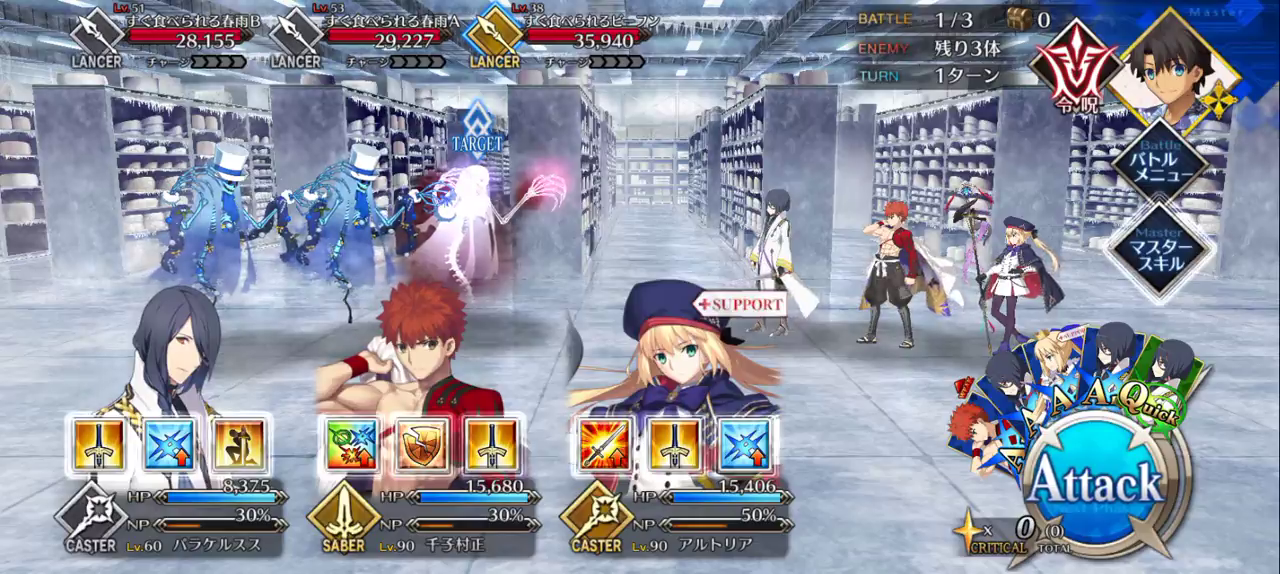
# Step: Fill Muramasa's NP gauge to 100% and give him the 聖剣作成 EX effect
pyautogui.click(676, 445)
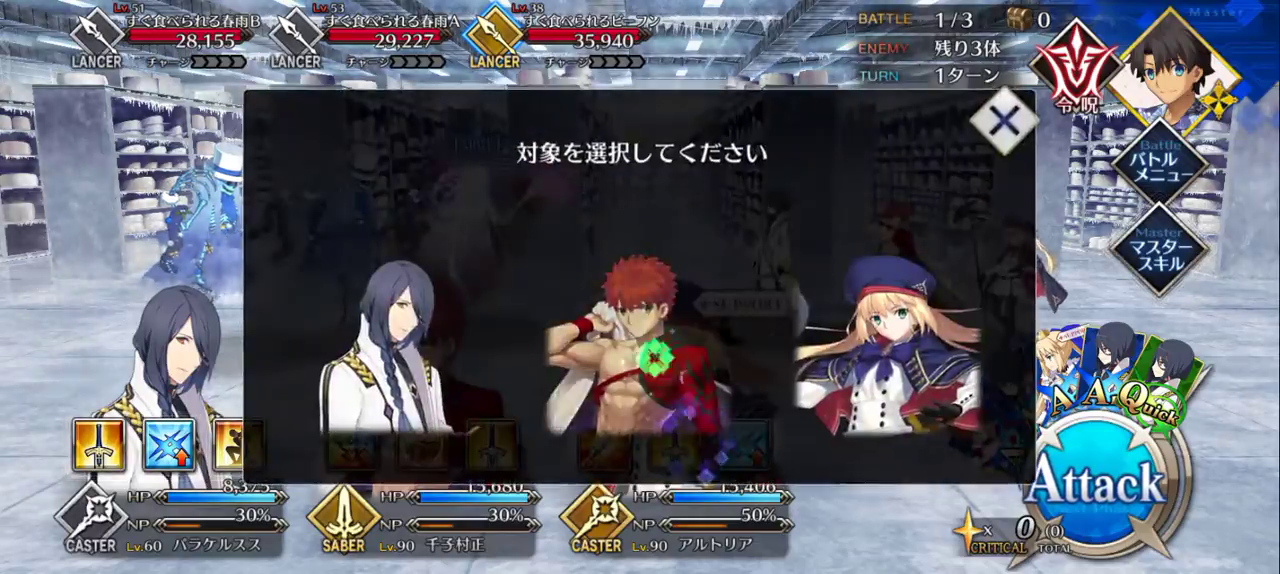
pyautogui.click(640, 300)
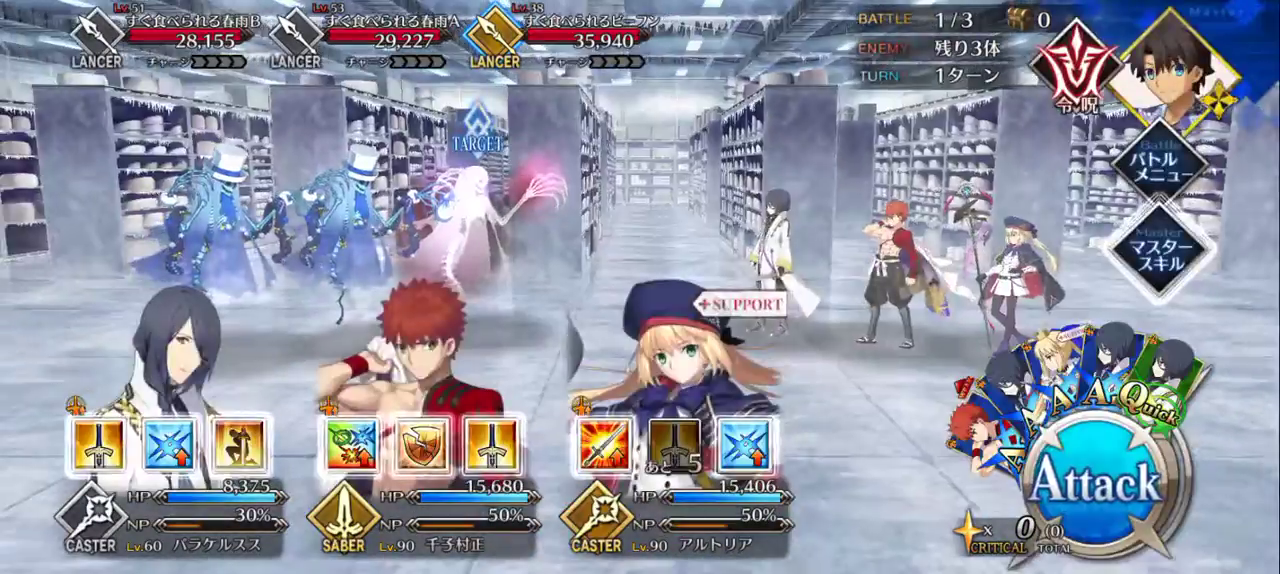
pyautogui.click(490, 443)
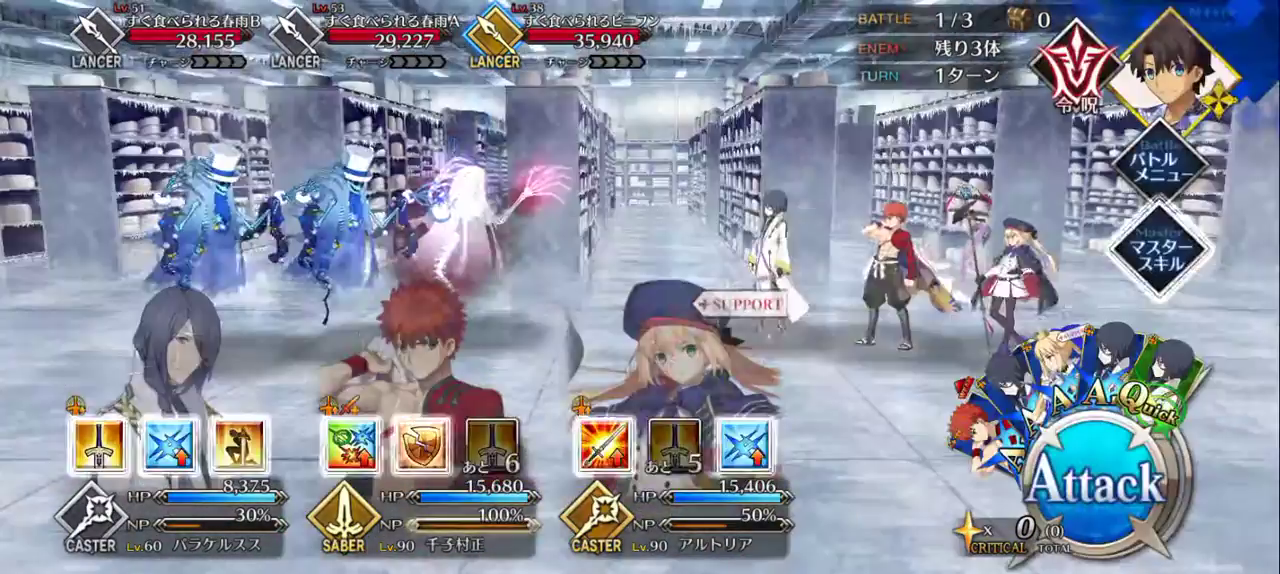
pyautogui.click(745, 443)
pyautogui.click(640, 330)
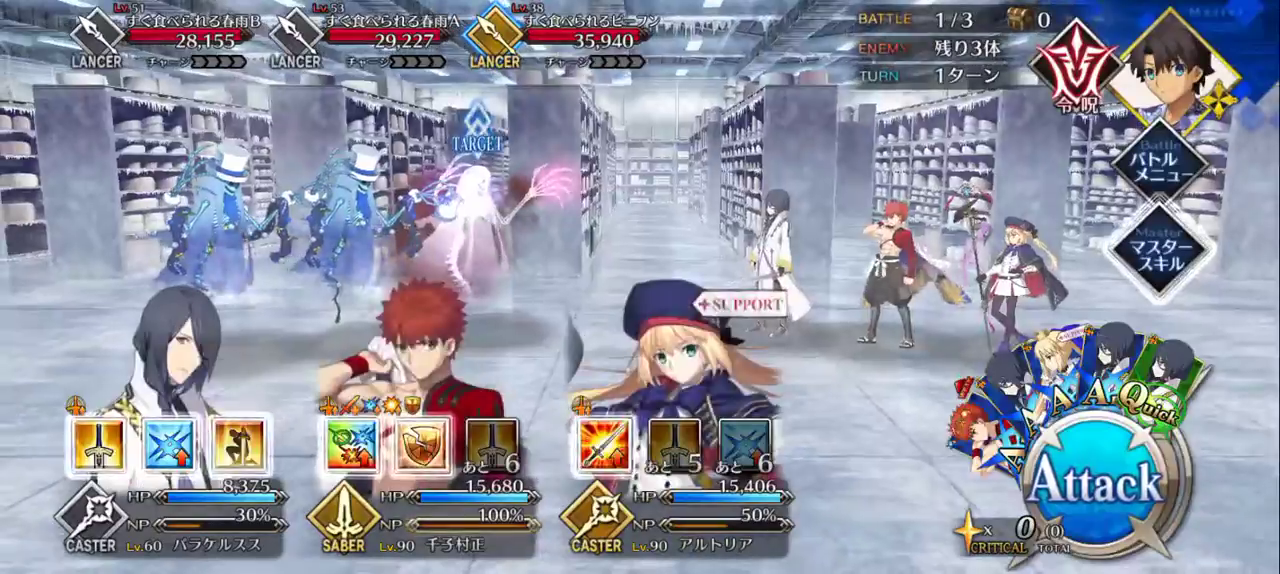
# Step: Apply 賢者の石 A+ and エレメンタル A+, then fire Muramasa's Noble Phantasm at wave 1
pyautogui.click(240, 443)
pyautogui.click(640, 330)
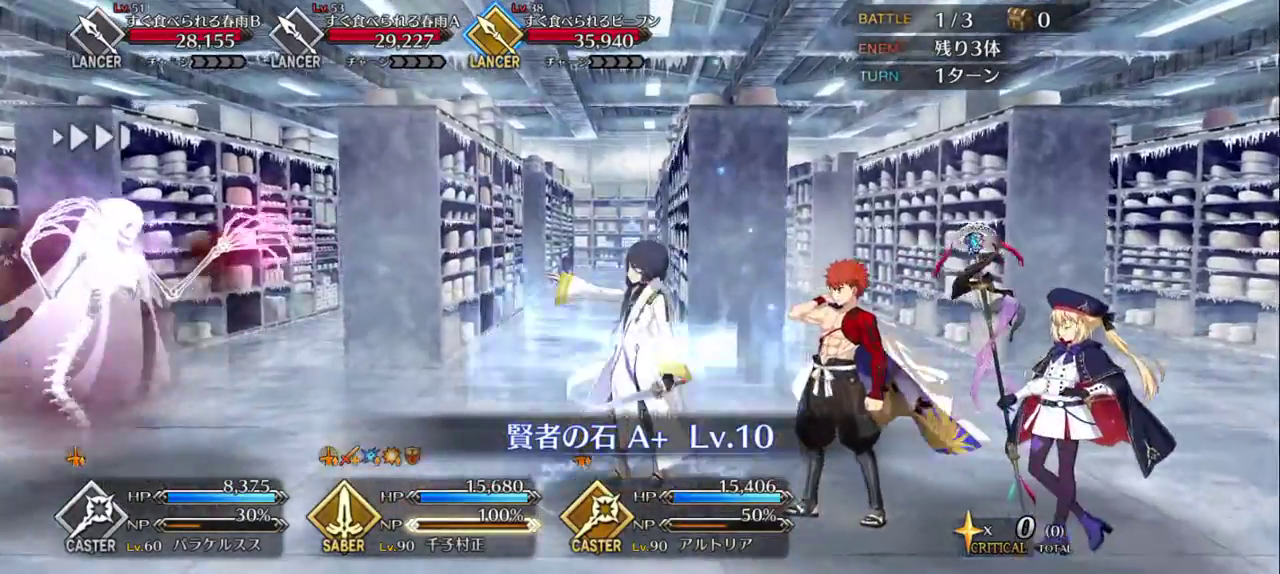
pyautogui.click(240, 443)
pyautogui.click(168, 443)
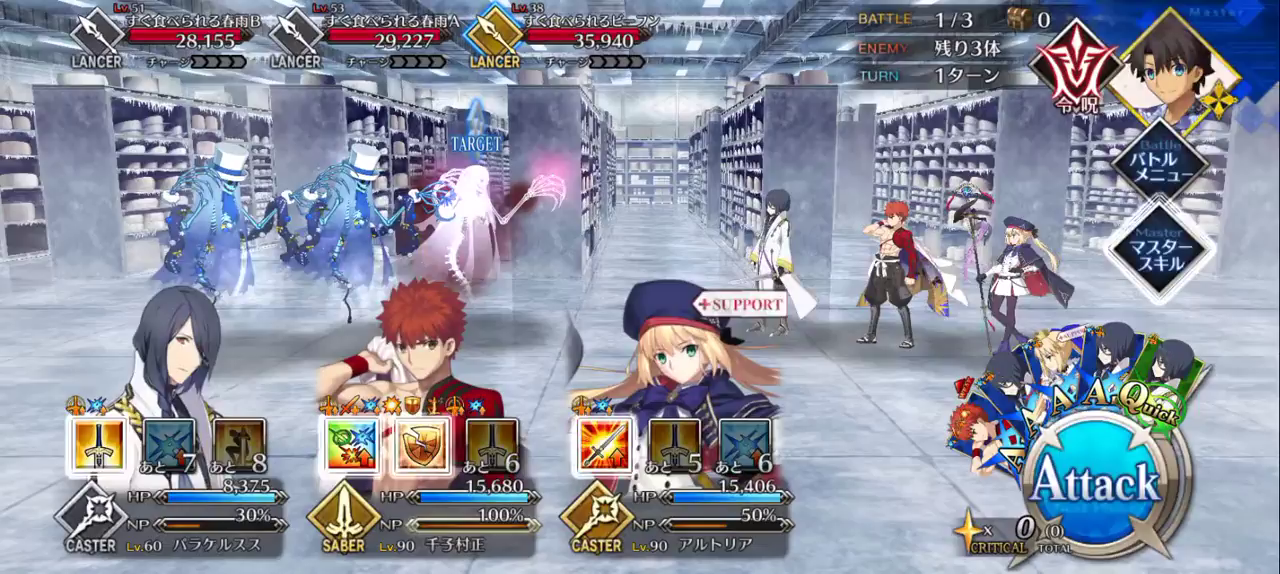
pyautogui.click(1100, 480)
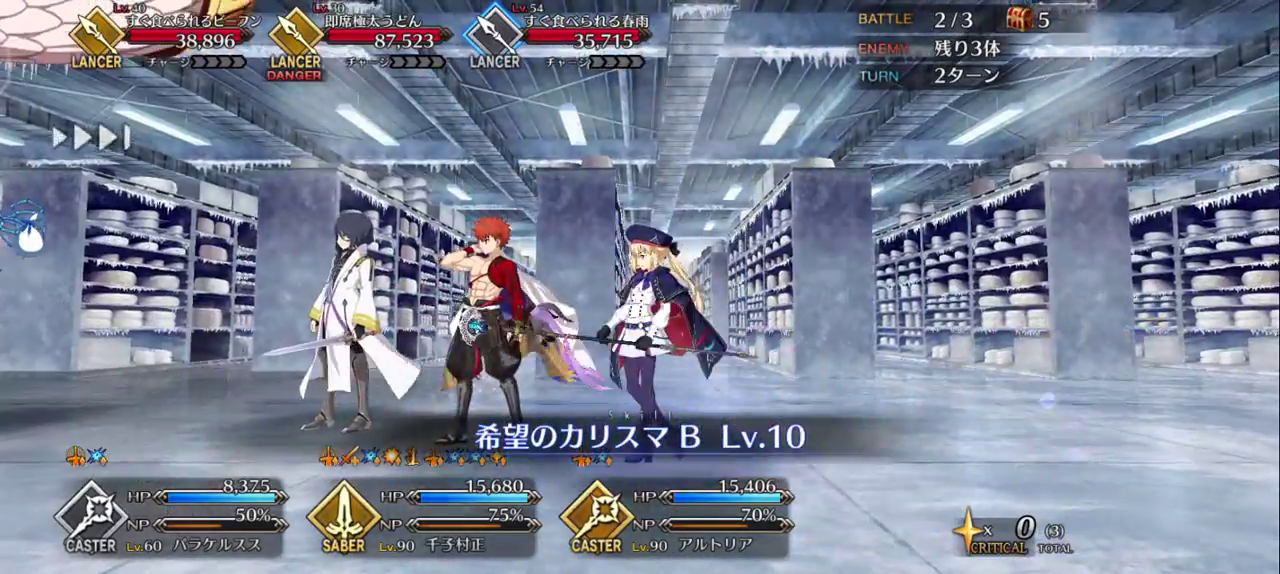
# Step: Boost Muramasa with ブルー・スプラッシュ, then fire Muramasa's and Castoria's Noble Phantasms at wave 2
pyautogui.click(1157, 247)
pyautogui.click(1072, 247)
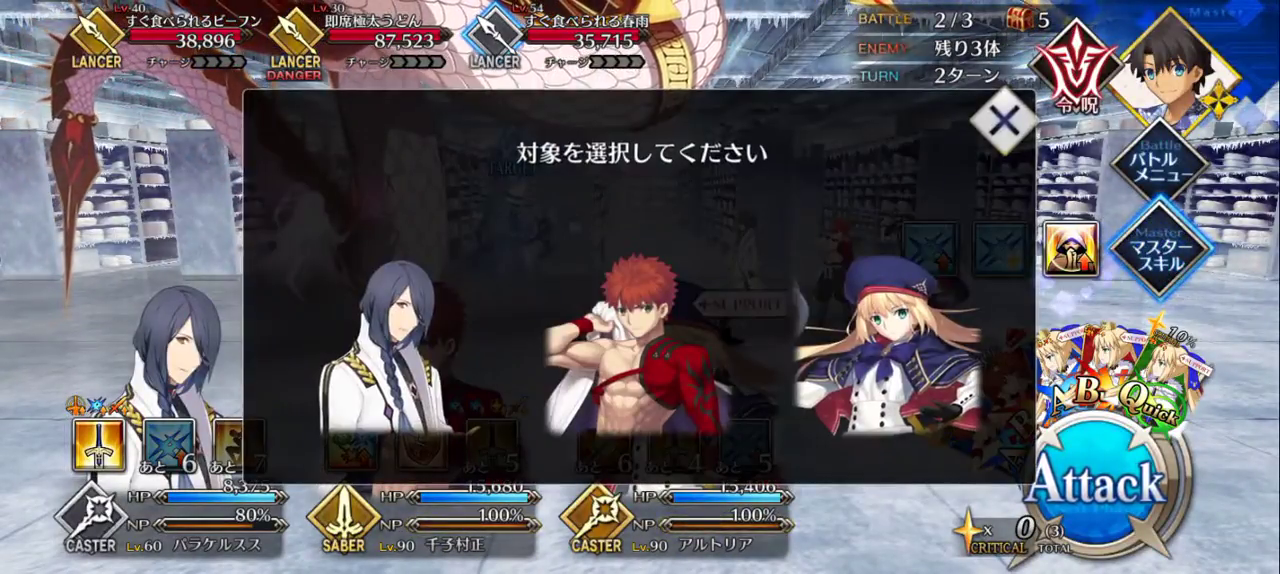
pyautogui.click(929, 247)
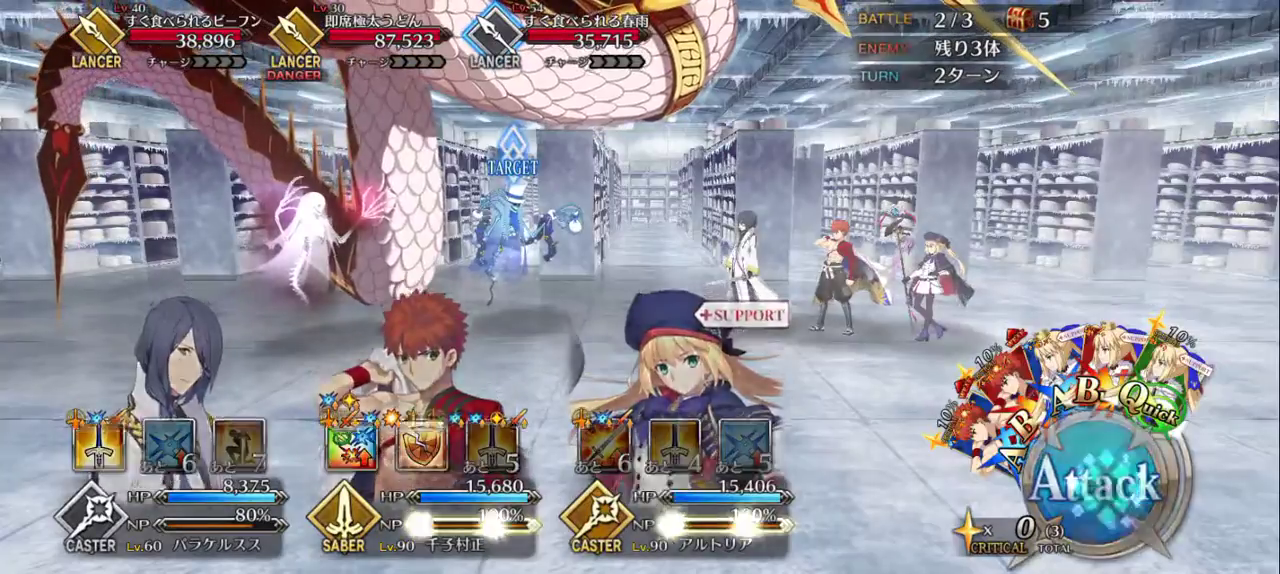
pyautogui.click(1105, 480)
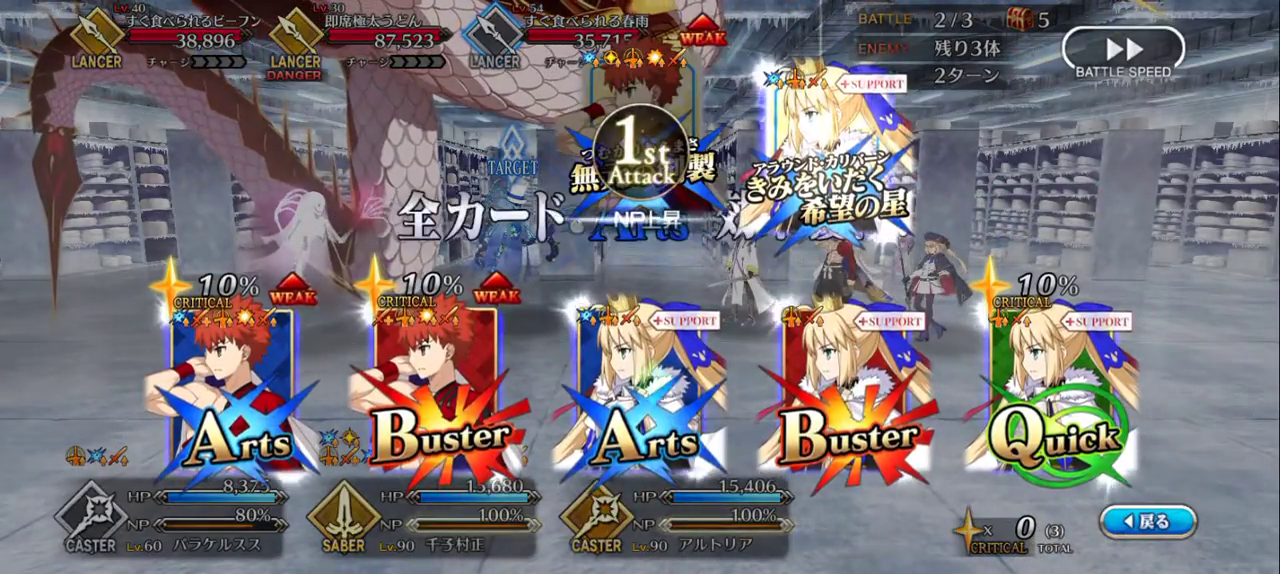
pyautogui.click(648, 400)
pyautogui.click(850, 400)
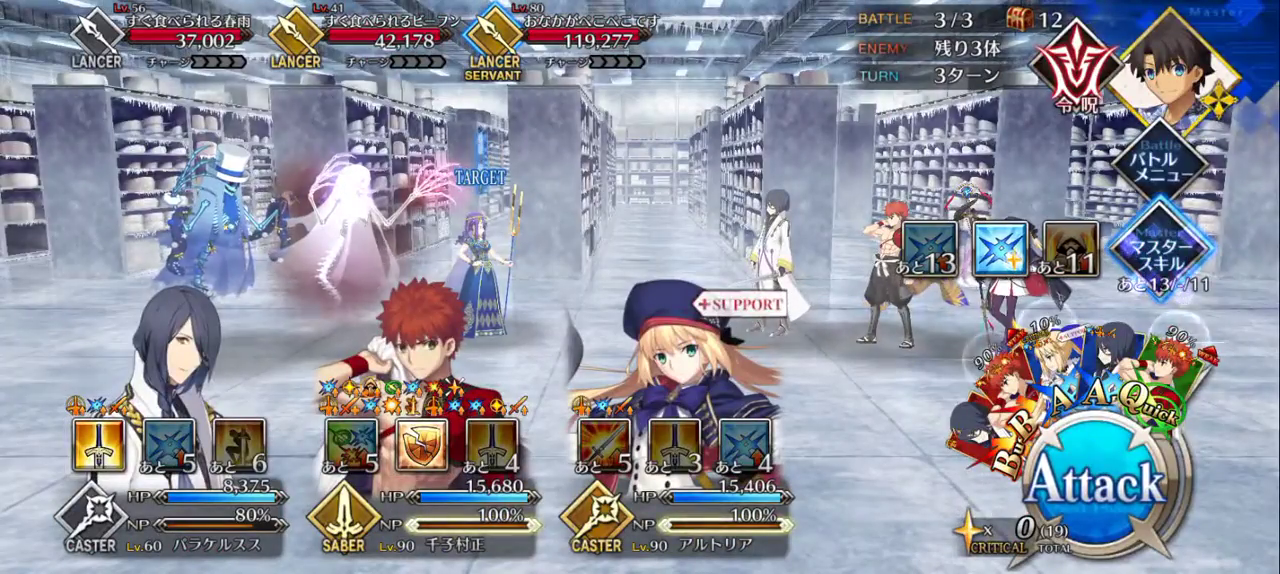
# Step: Attack the final wave, leading with Muramasa's 無元の剣製 Noble Phantasm
pyautogui.click(1100, 483)
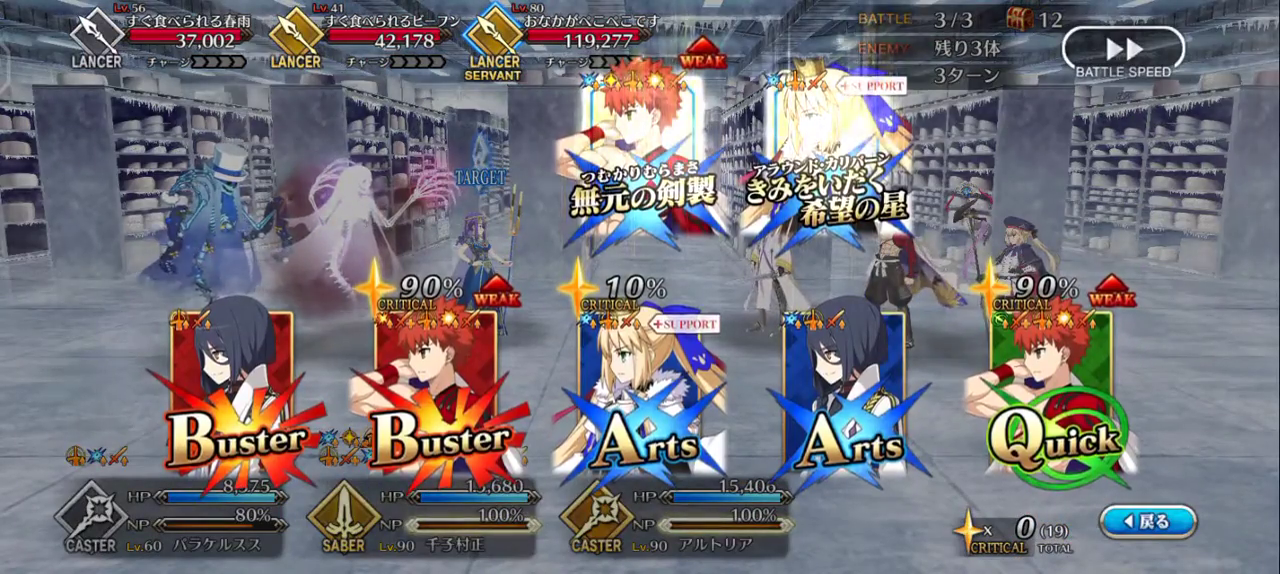
pyautogui.click(640, 150)
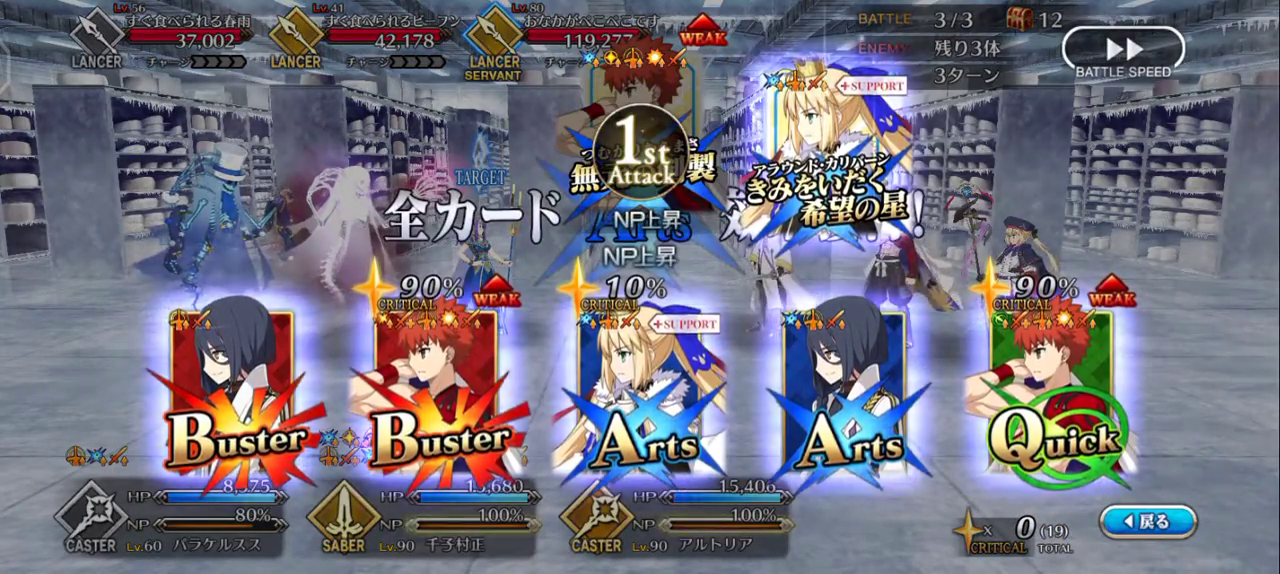